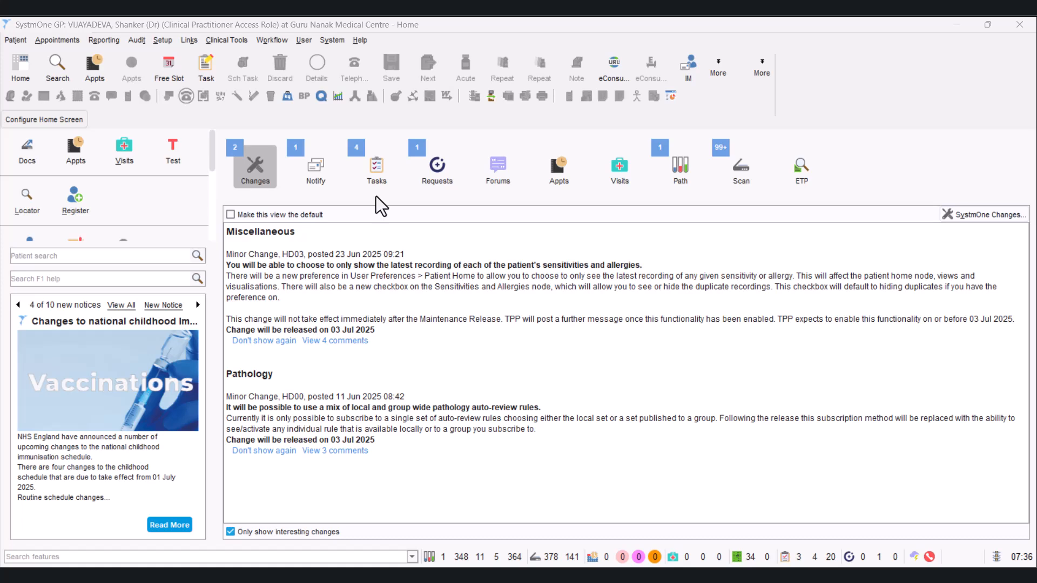
# - In Clinical Reporting, open the Smoking Status Excluding Palliative Care Patients folder in RM Partners within Ealing Borough - NW London ICB
pyautogui.click(113, 43)
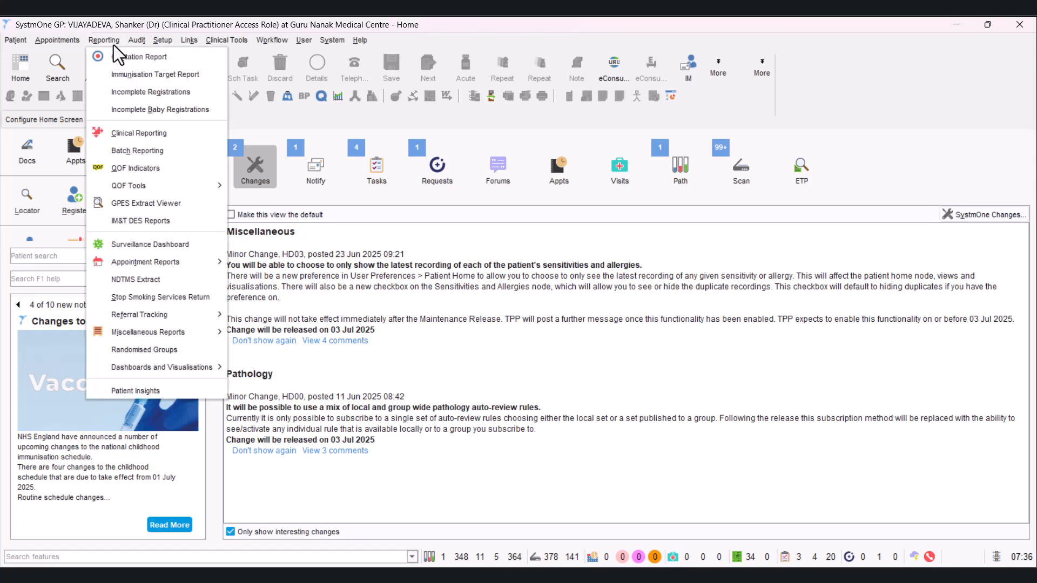
pyautogui.click(135, 131)
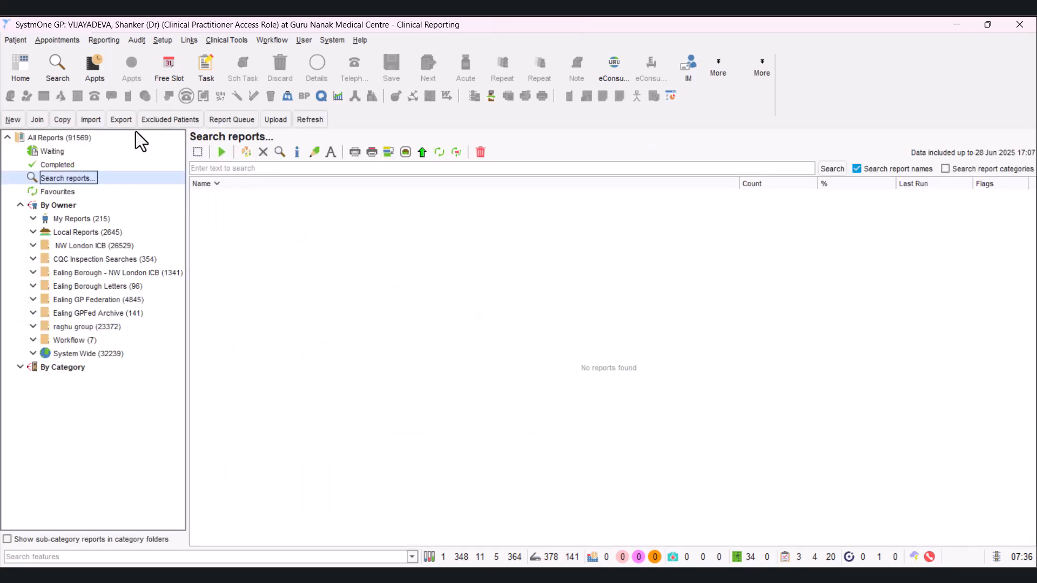
pyautogui.click(31, 271)
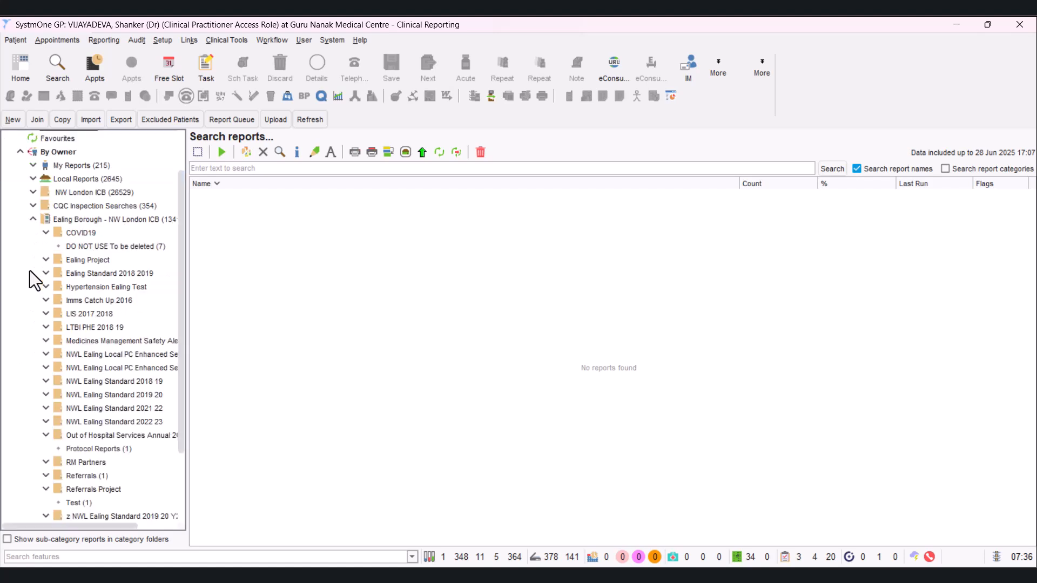
pyautogui.moveTo(179, 277); pyautogui.dragTo(181, 362)
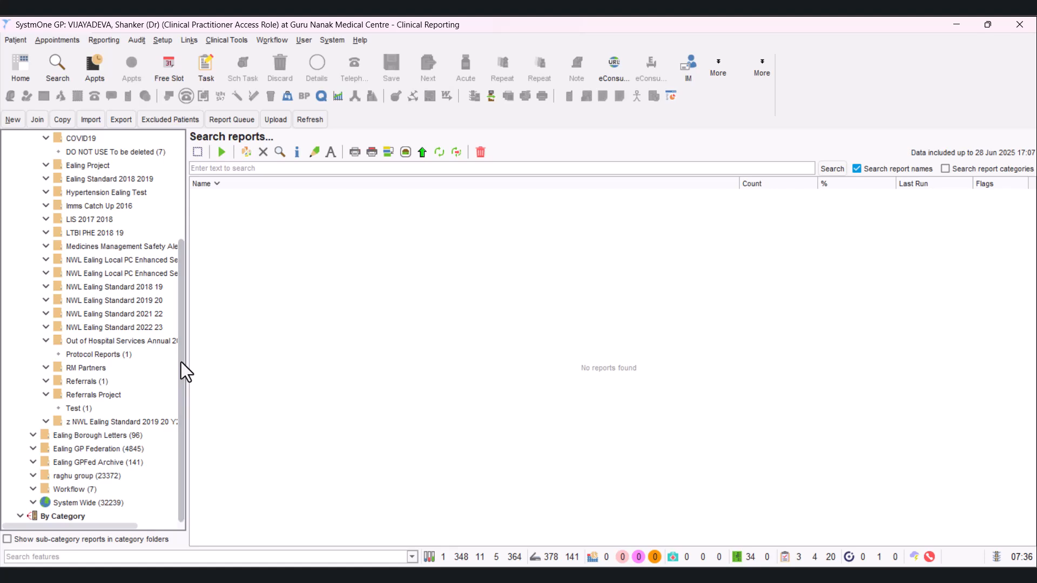
pyautogui.click(47, 367)
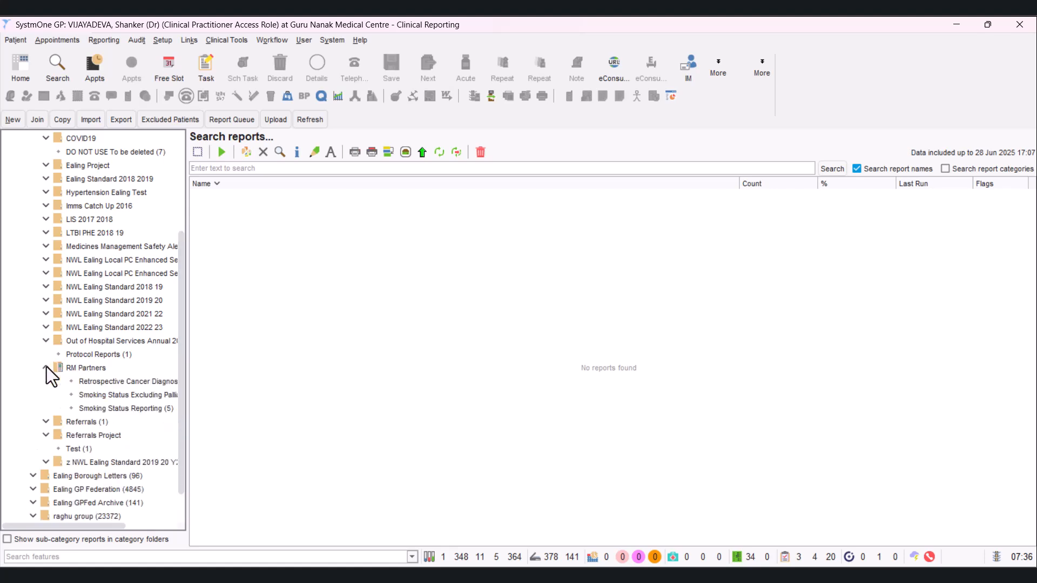
pyautogui.click(133, 393)
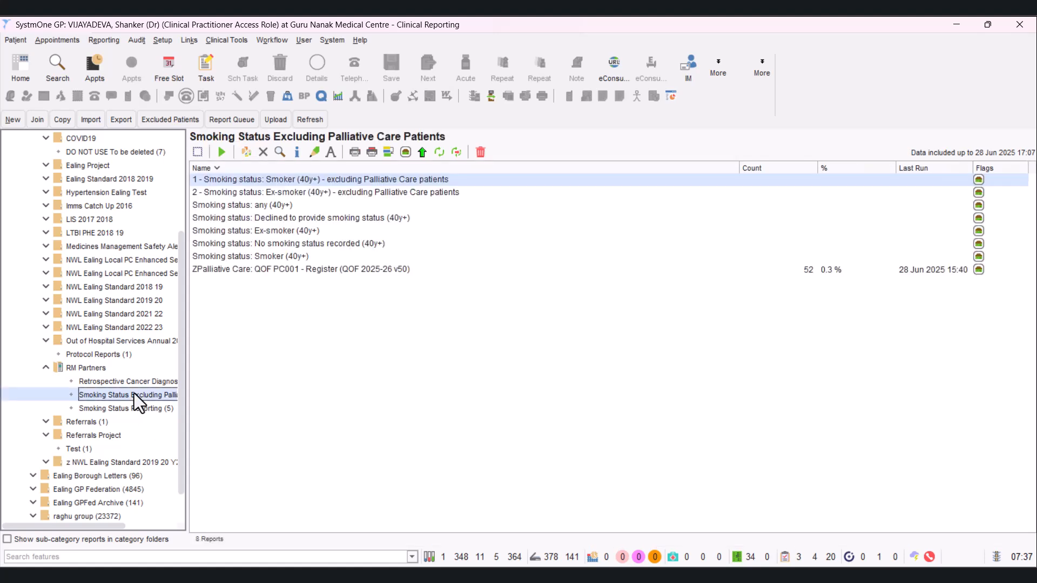
# - Run all reports in the folder and show the patients of "1 - Smoking status: Smoker (40y+) - excluding Palliative Care patients"
pyautogui.click(198, 152)
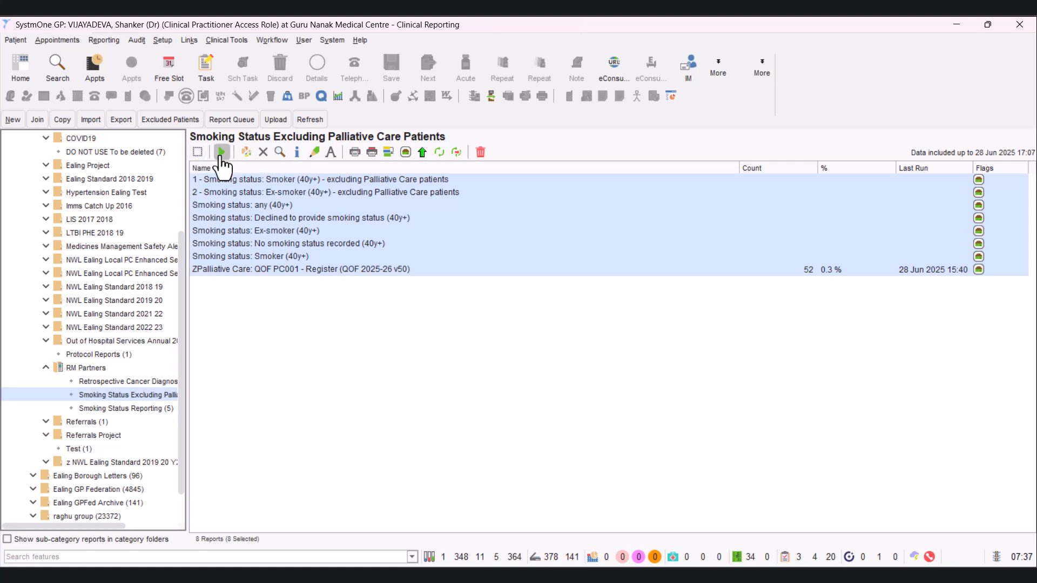
pyautogui.click(221, 153)
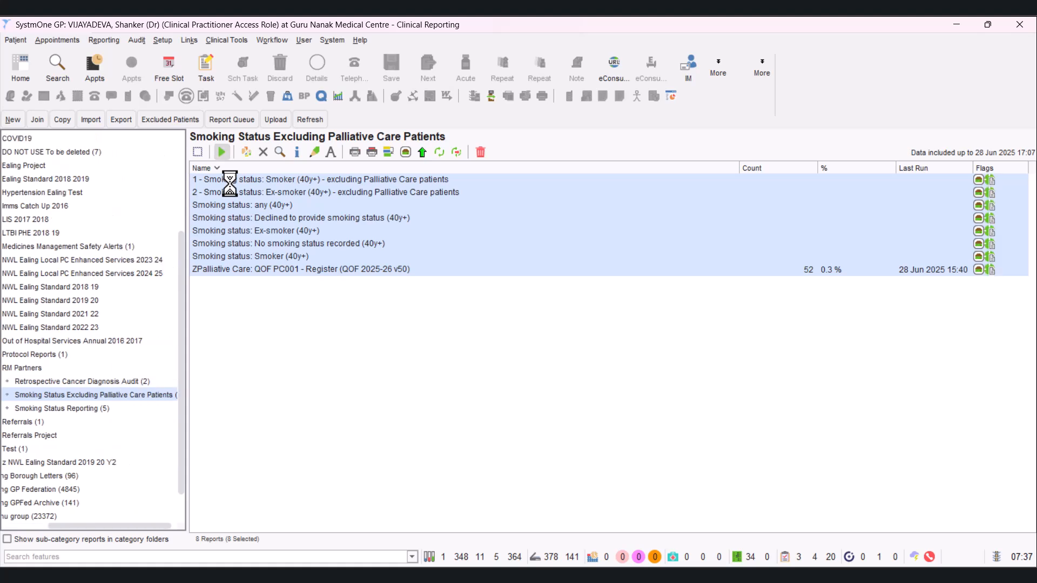
pyautogui.click(275, 179)
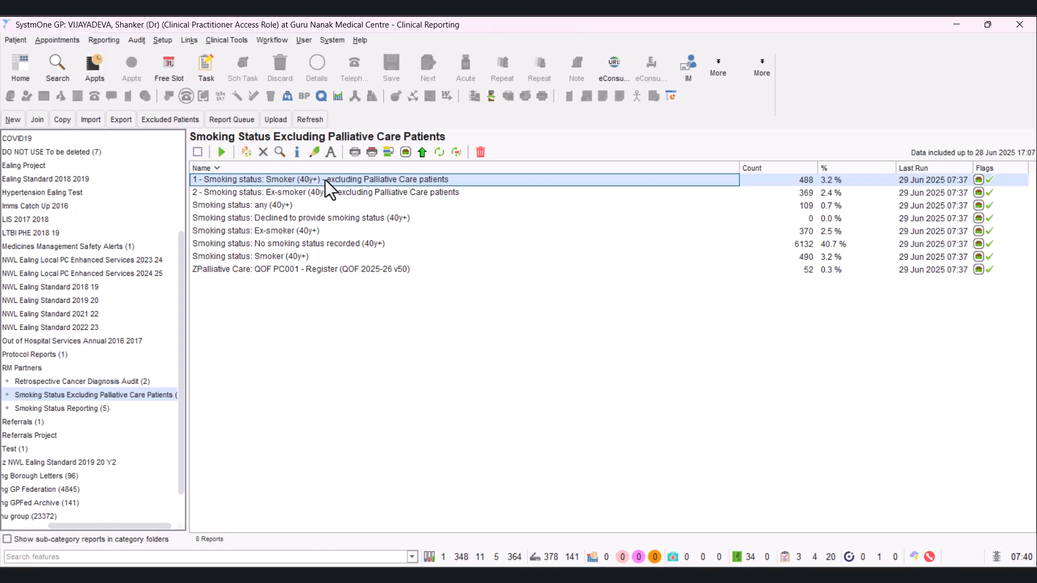
pyautogui.click(279, 153)
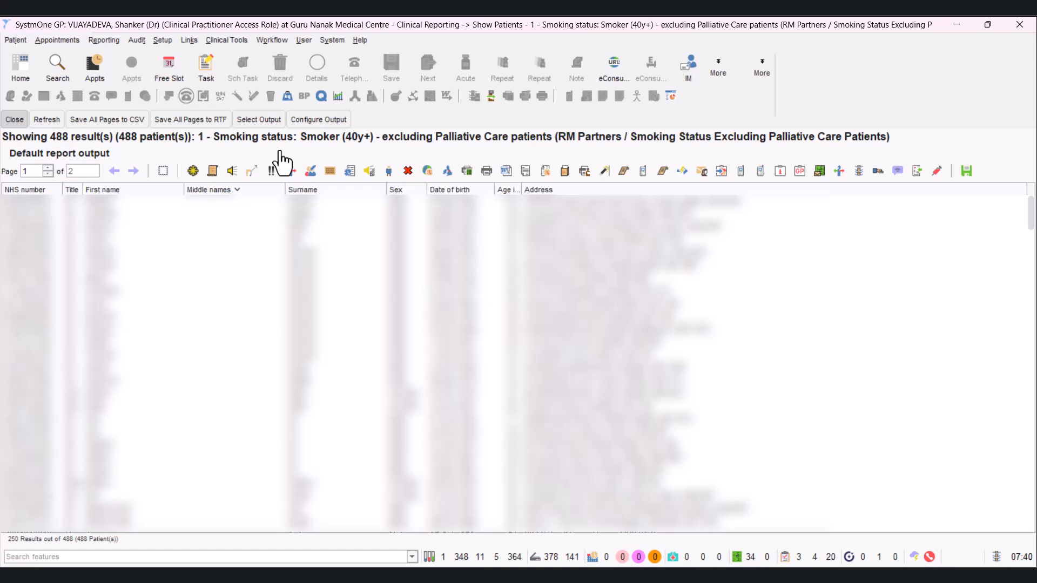
# - Start an SMS to all patients on page 1 using the preset "Smoking cessation - Stop Smoking London (Ealing)", searching for "stop smoking london"
pyautogui.click(163, 171)
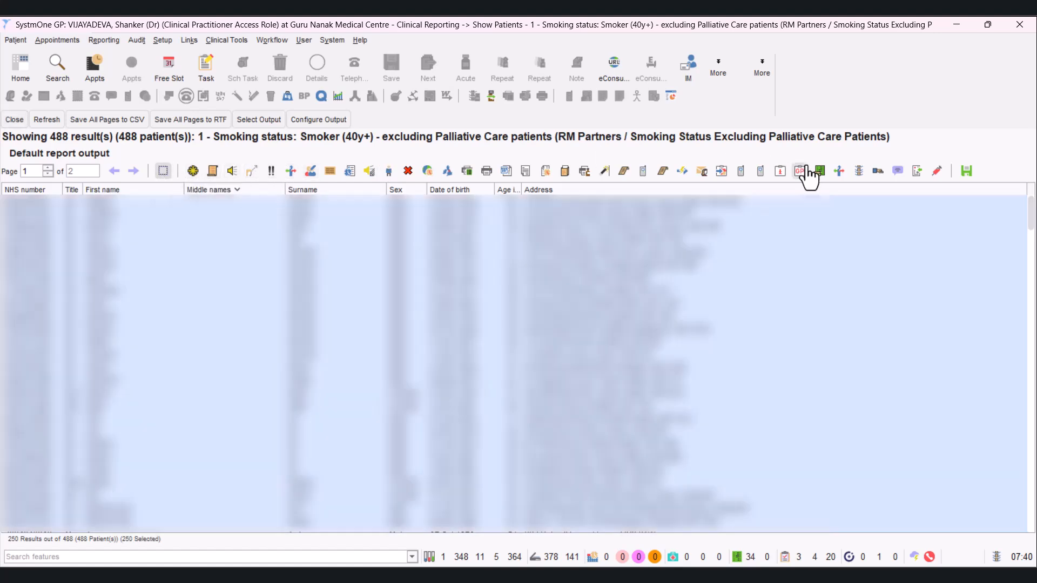
pyautogui.click(898, 172)
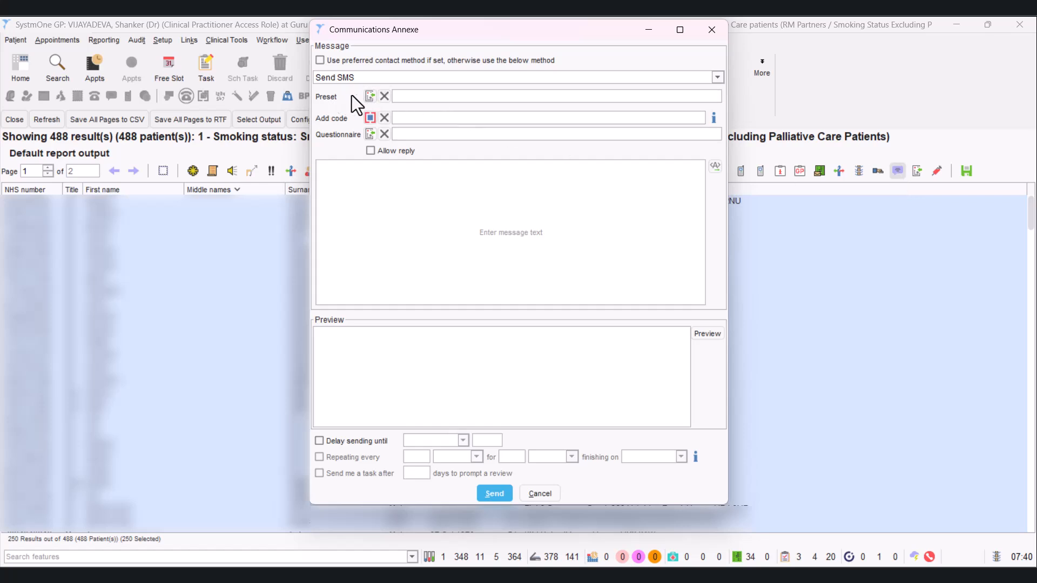
pyautogui.click(370, 98)
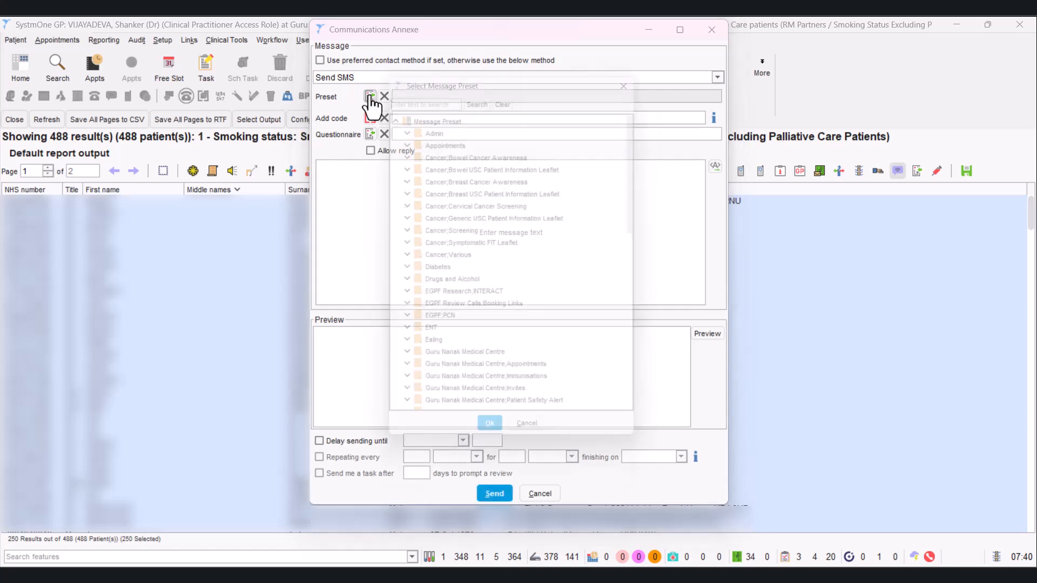
pyautogui.click(417, 93)
pyautogui.write('stop smoking london')
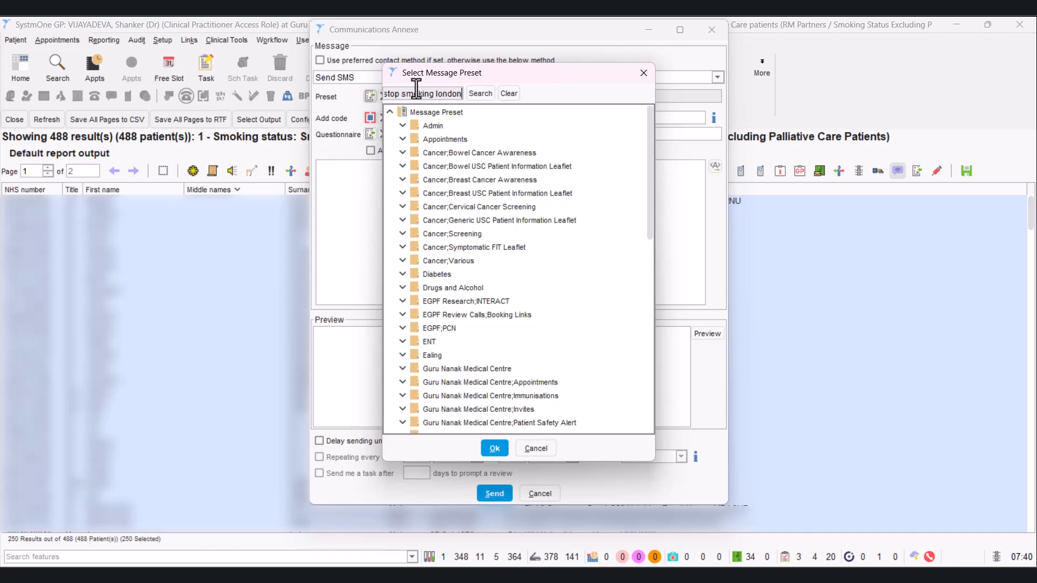
pyautogui.press('Return')
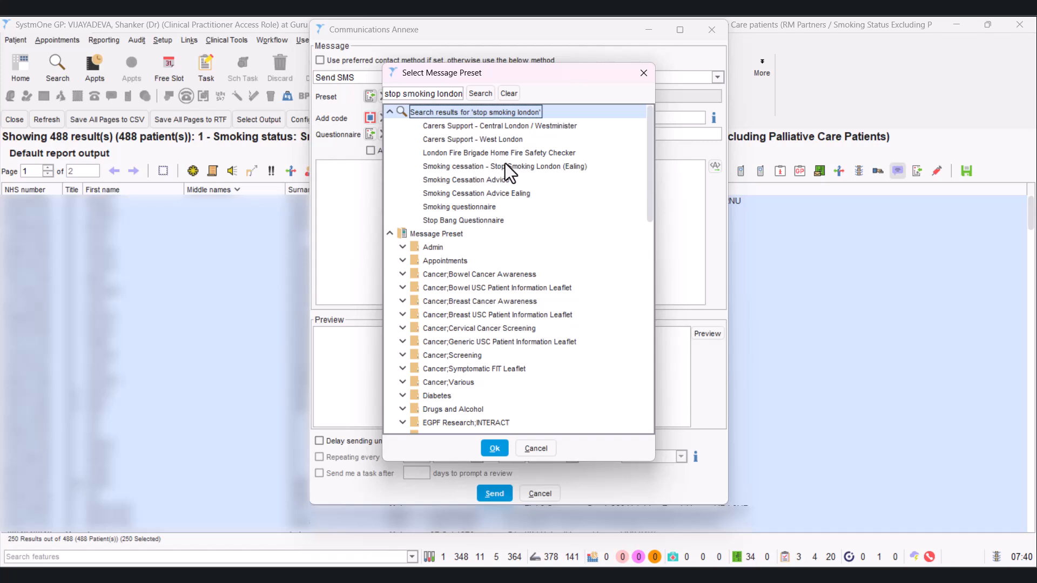
pyautogui.doubleClick(558, 166)
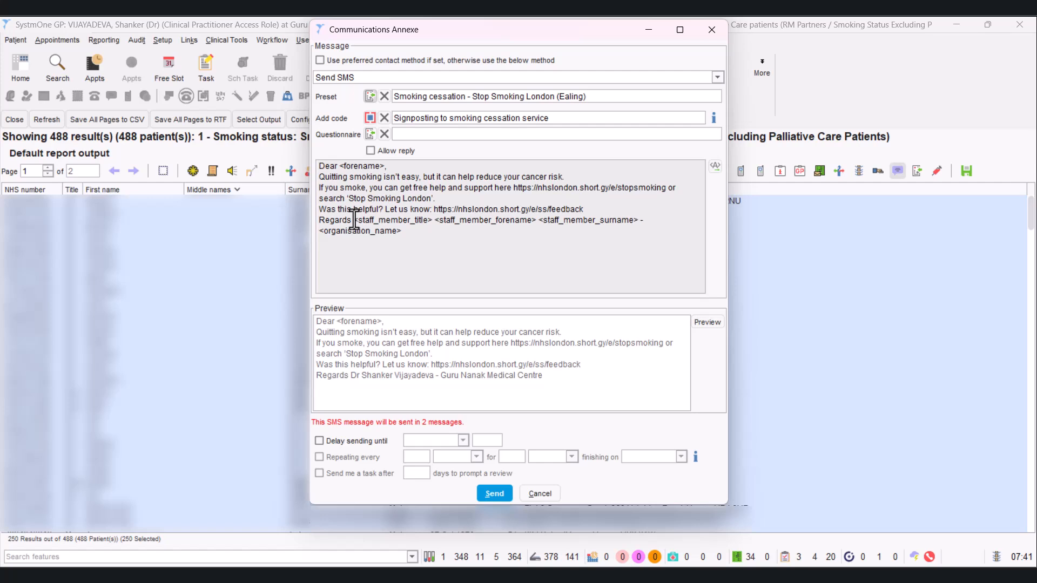
# - Replace the signature placeholders after "Regards" with the doctor's short name and "- Guru Nanak / Botwell Medical Centre"
pyautogui.moveTo(354, 220); pyautogui.dragTo(404, 231)
pyautogui.write('Dr Vijay - ')
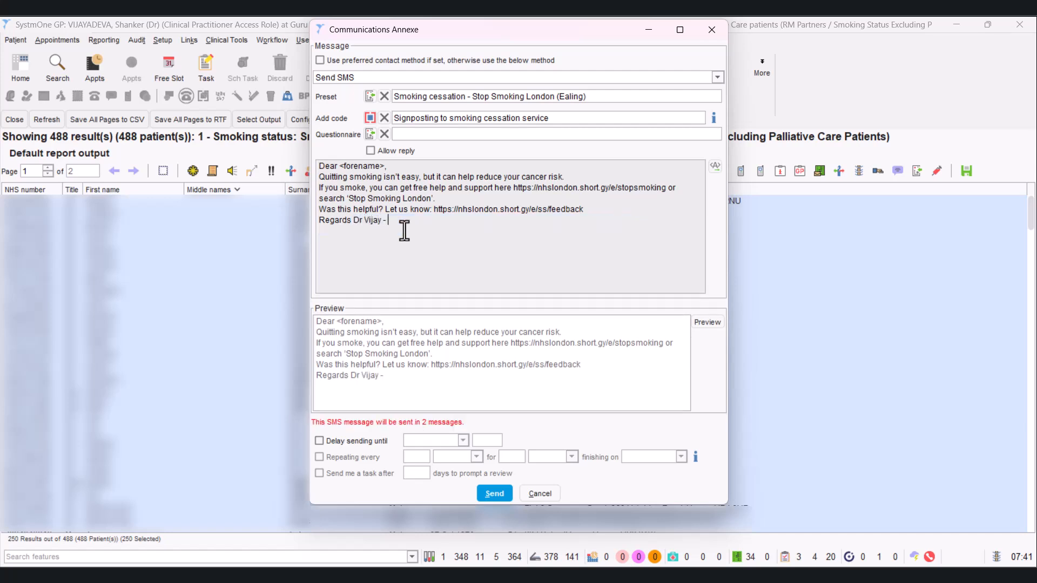
pyautogui.write('Guru Nanalk / Botwell Medical CEnt')
pyautogui.press('BackSpace')
pyautogui.press('BackSpace')
pyautogui.press('BackSpace')
pyautogui.write('entre')
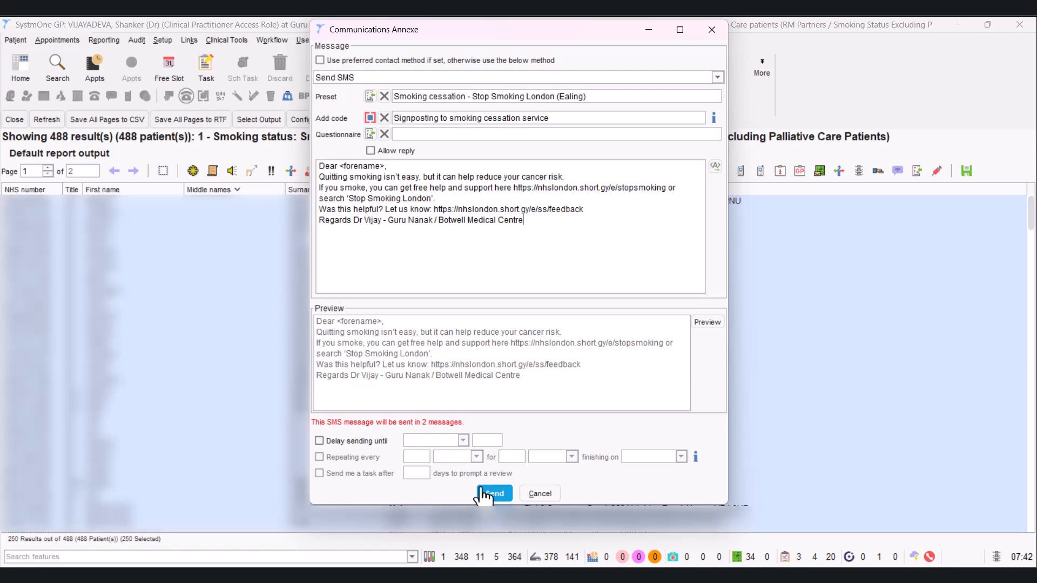
# - Send the SMS to the page 1 patients, agreeing to send outside normal messaging hours, and dismiss the sending summary
pyautogui.click(490, 494)
pyautogui.click(495, 494)
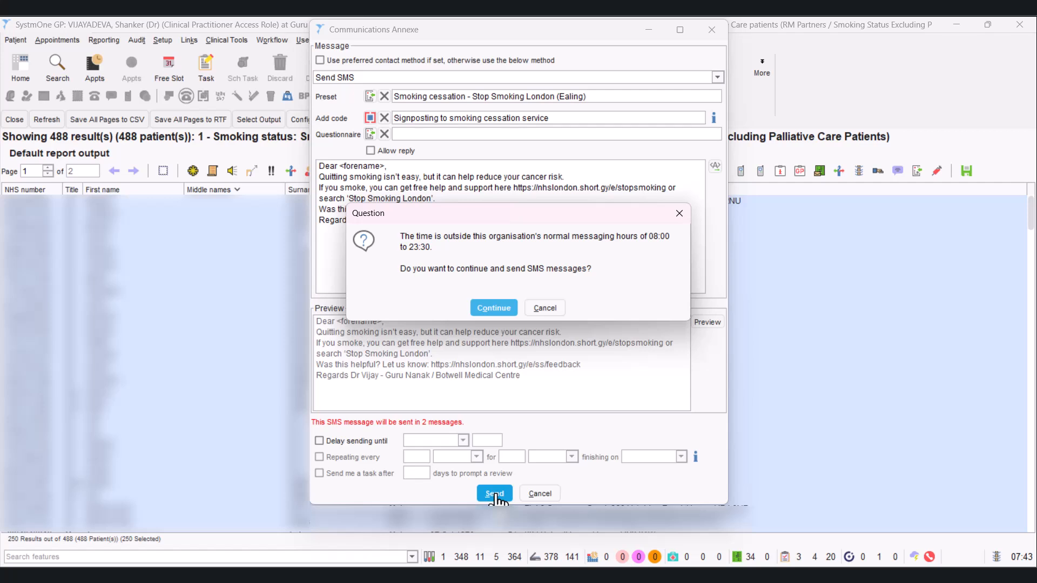
pyautogui.click(505, 311)
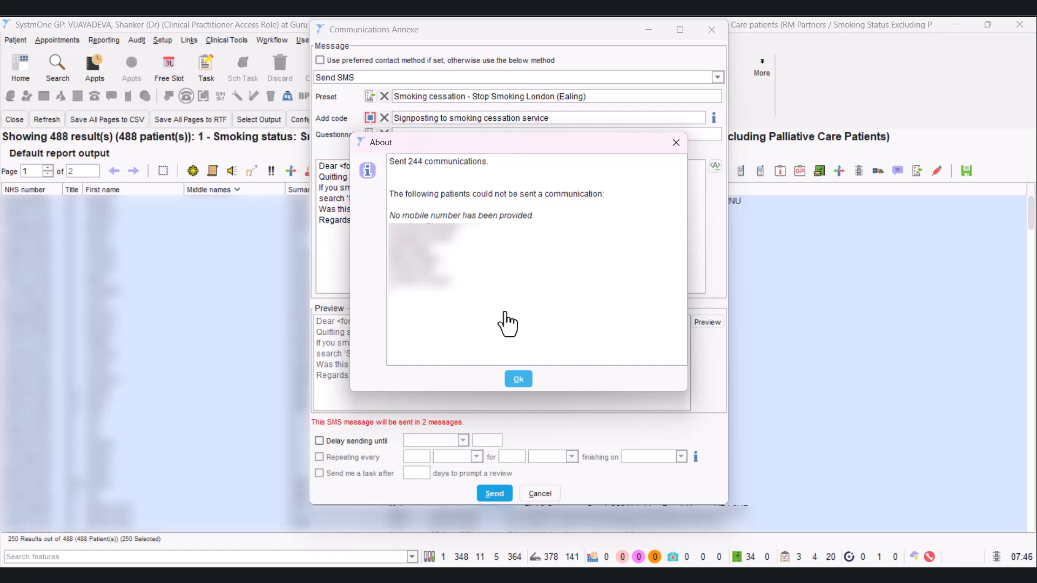
pyautogui.click(518, 381)
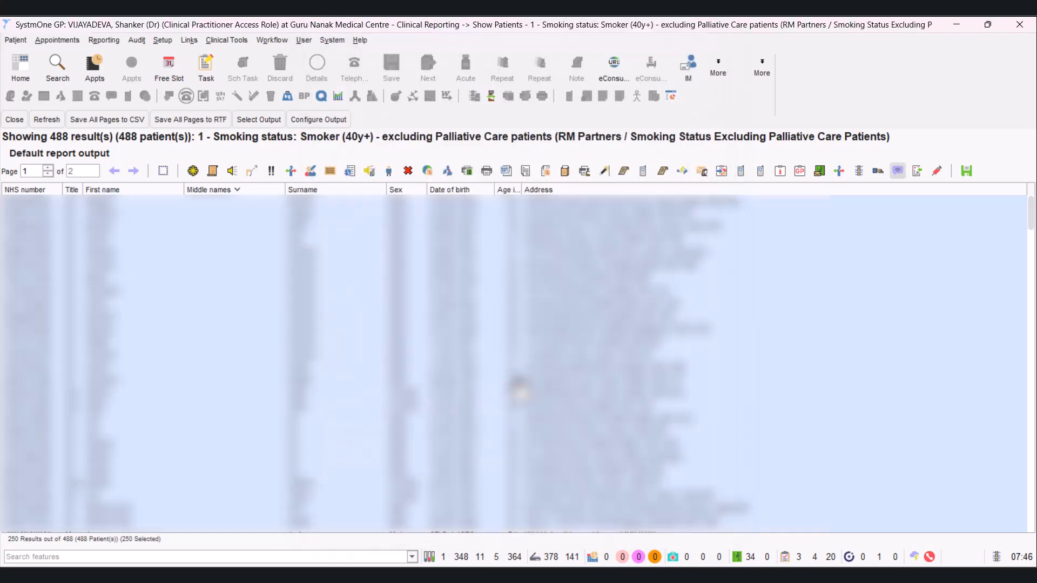
# - Start an SMS to all patients on page 2 of the report using the preset "Smoking cessation - Stop Smoking London (Ealing)"
pyautogui.click(134, 172)
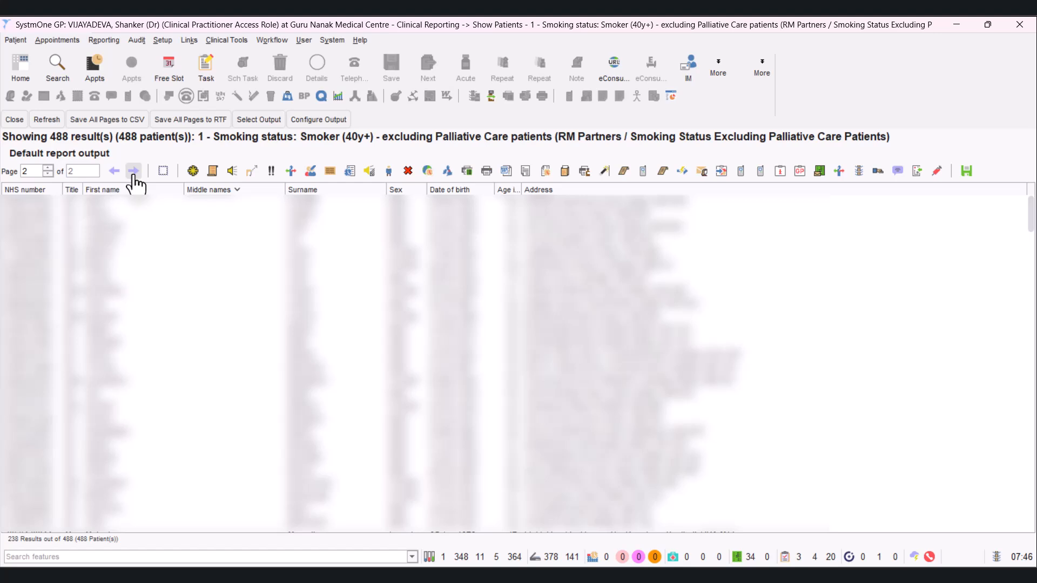
pyautogui.click(164, 172)
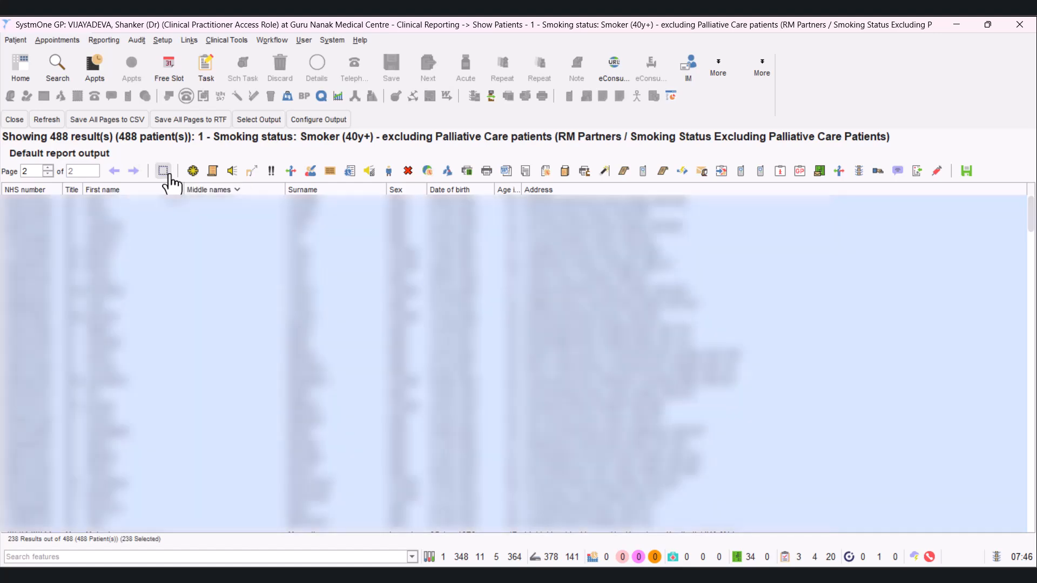
pyautogui.click(897, 177)
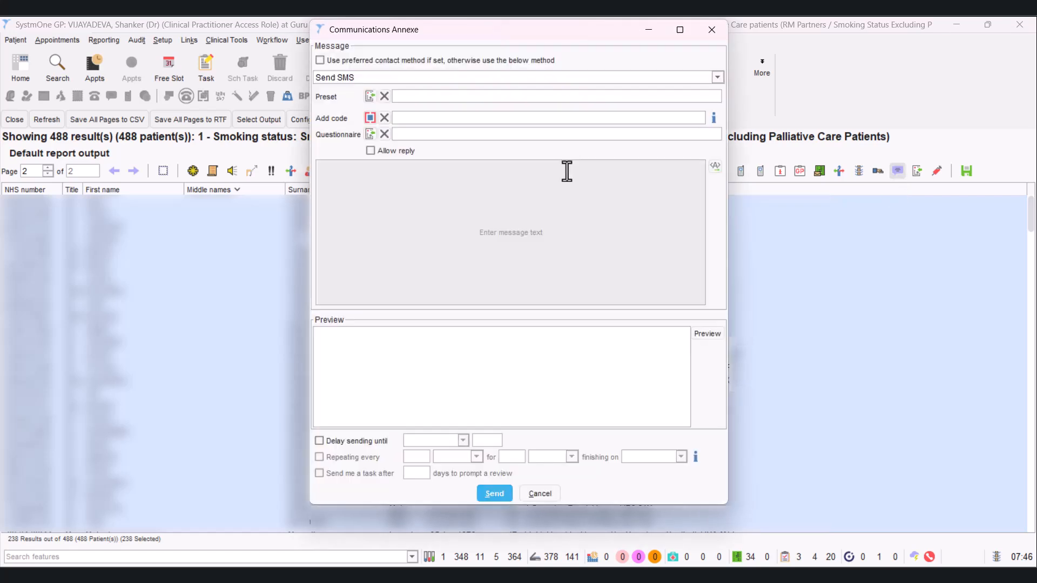
pyautogui.click(370, 98)
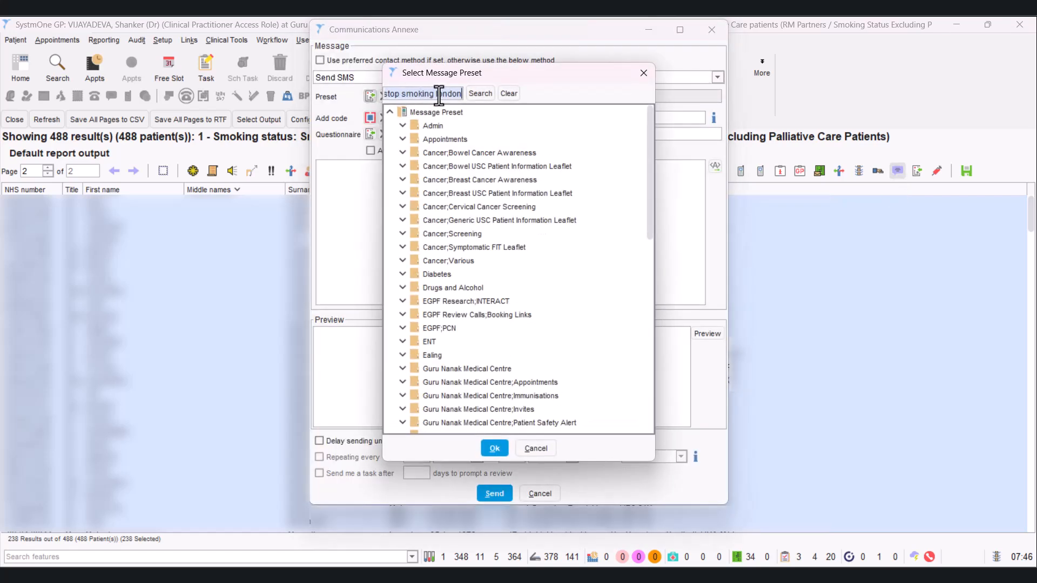
pyautogui.click(483, 95)
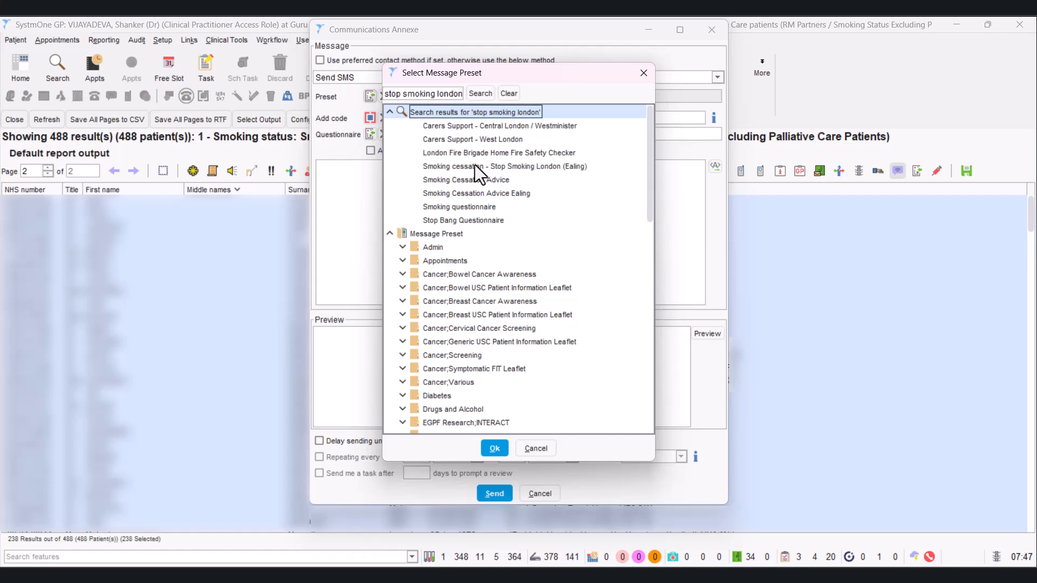
pyautogui.doubleClick(541, 170)
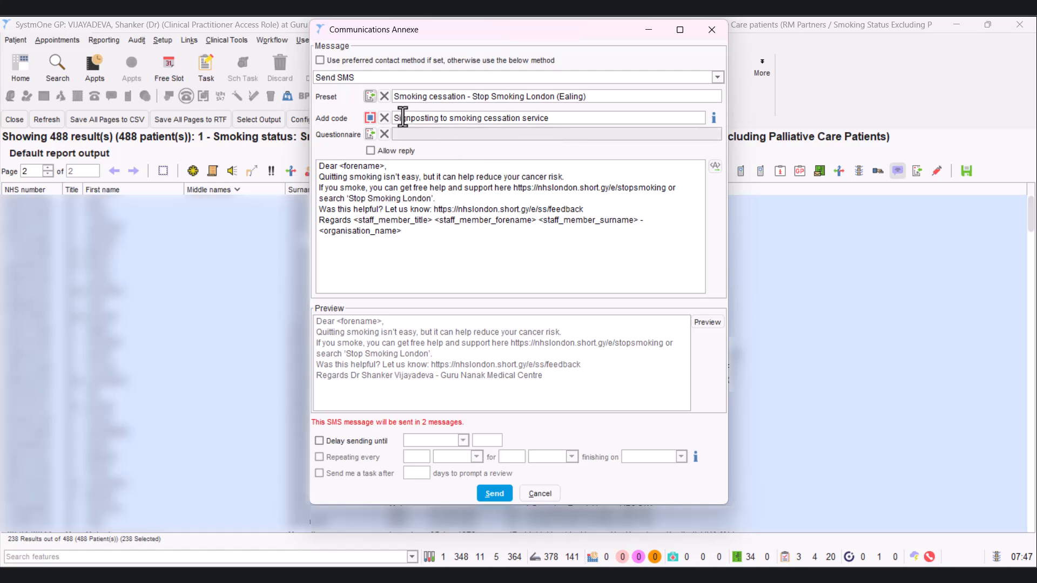
# - Keep the Send SMS method and replace the placeholders after "Regards" with the doctor's short name and "- Guru Nanak / Botwell Medical Centre"
pyautogui.click(390, 78)
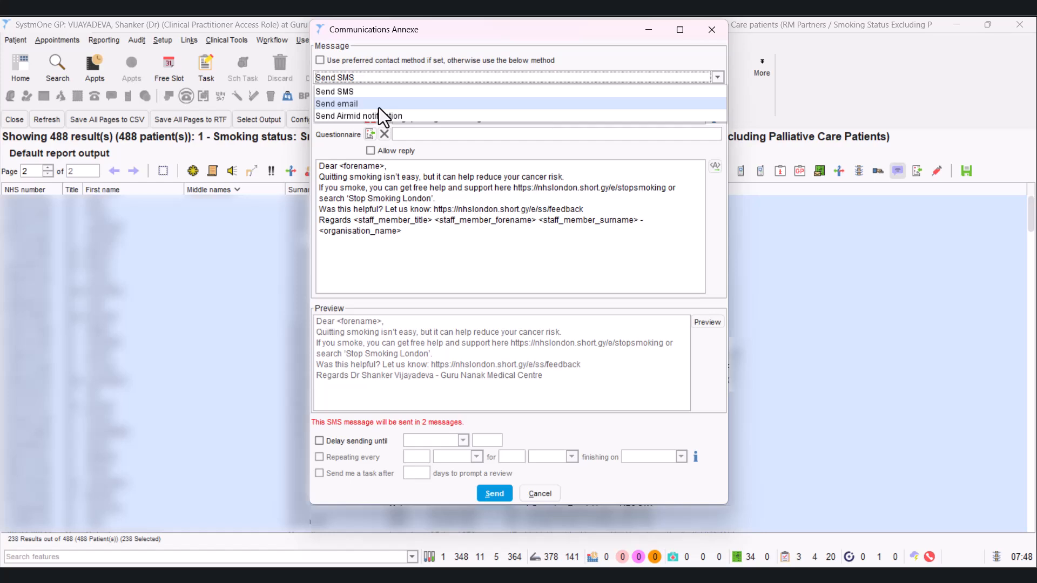
pyautogui.click(489, 254)
pyautogui.moveTo(404, 233); pyautogui.dragTo(352, 222)
pyautogui.press('BackSpace')
pyautogui.write('Dr Vijay')
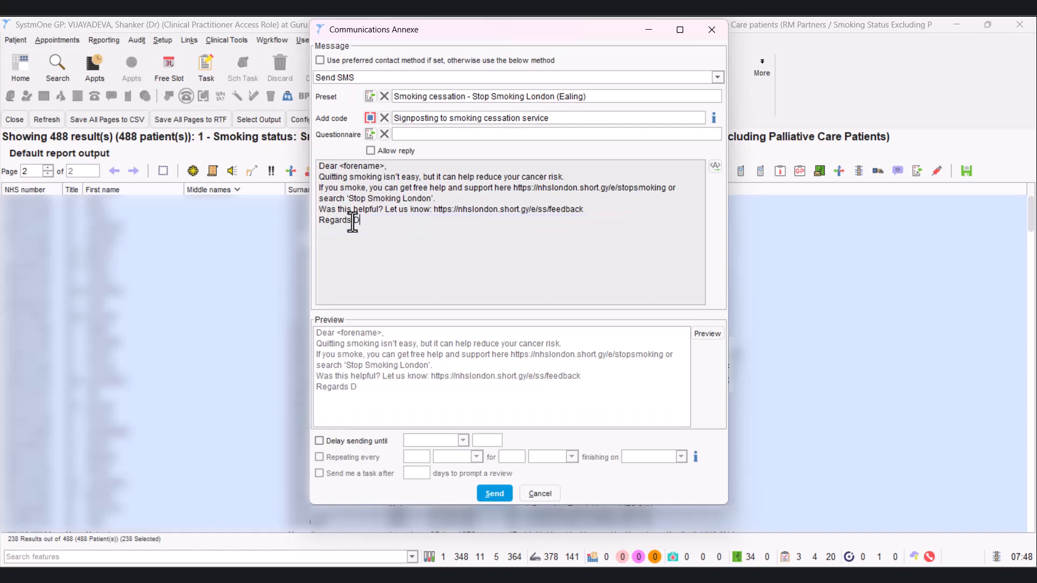
pyautogui.write('G')
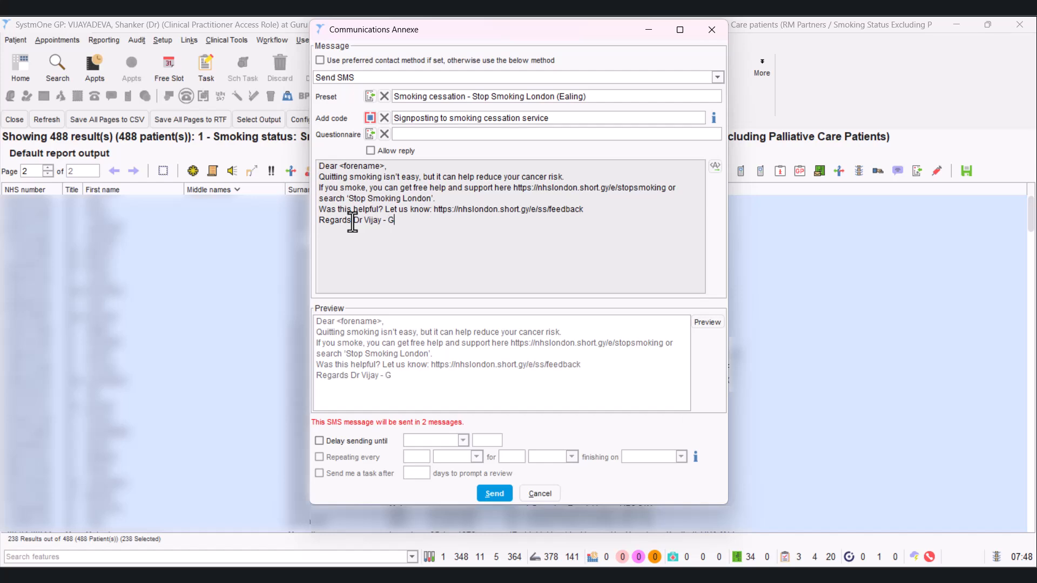
pyautogui.write('uru Nanak / Botwell Medical Centre')
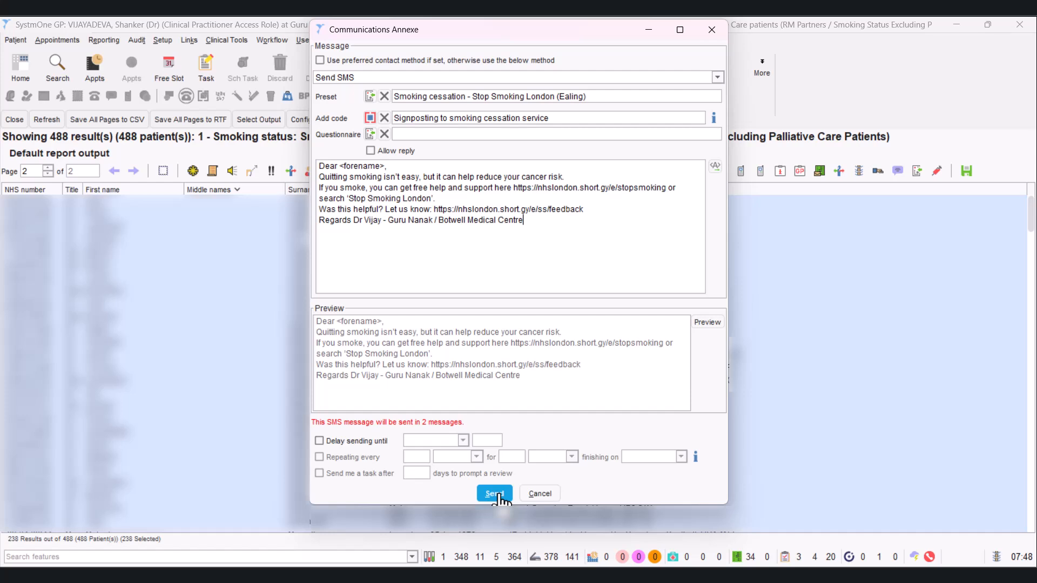
pyautogui.click(319, 442)
pyautogui.click(464, 440)
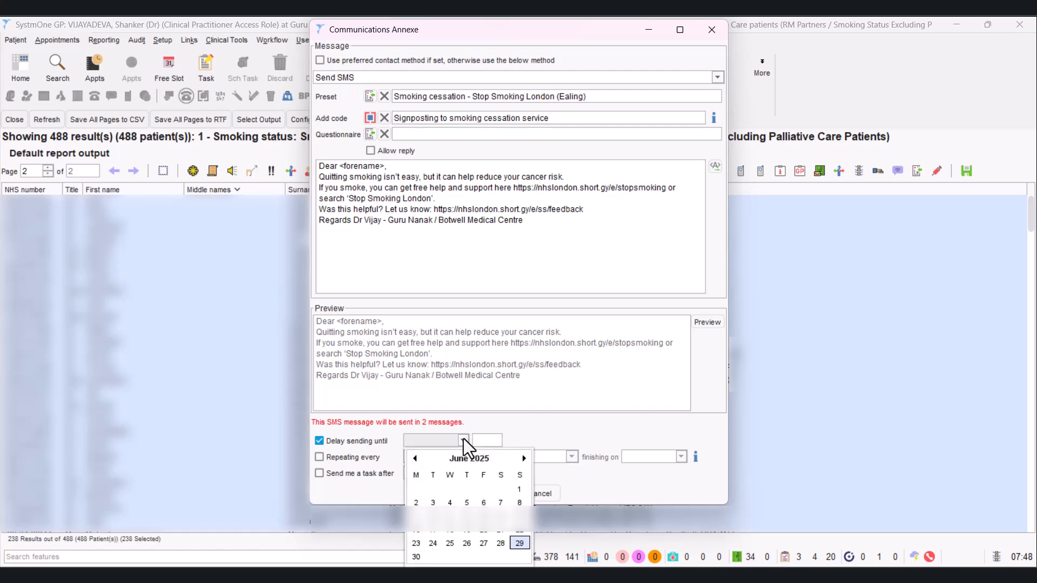
pyautogui.click(319, 440)
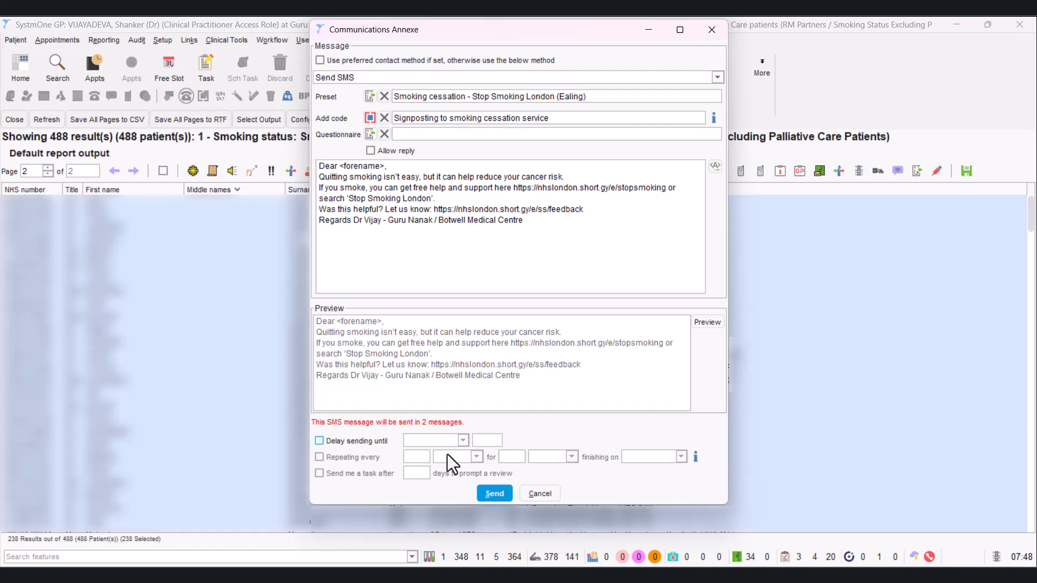
# - Send the SMS to the page 2 patients despite the out-of-hours time, and return to the list of reports
pyautogui.click(494, 494)
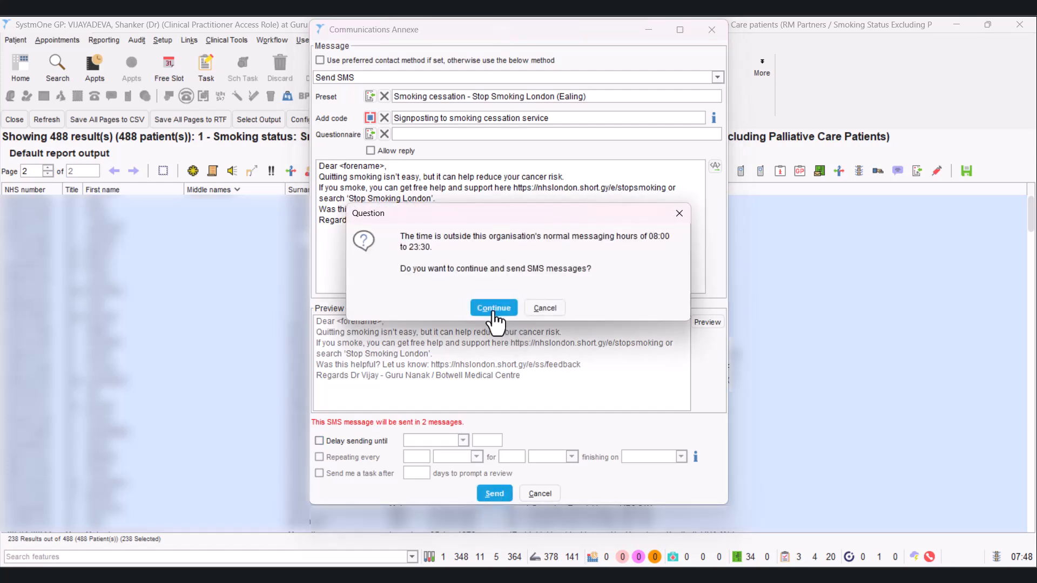
pyautogui.click(494, 309)
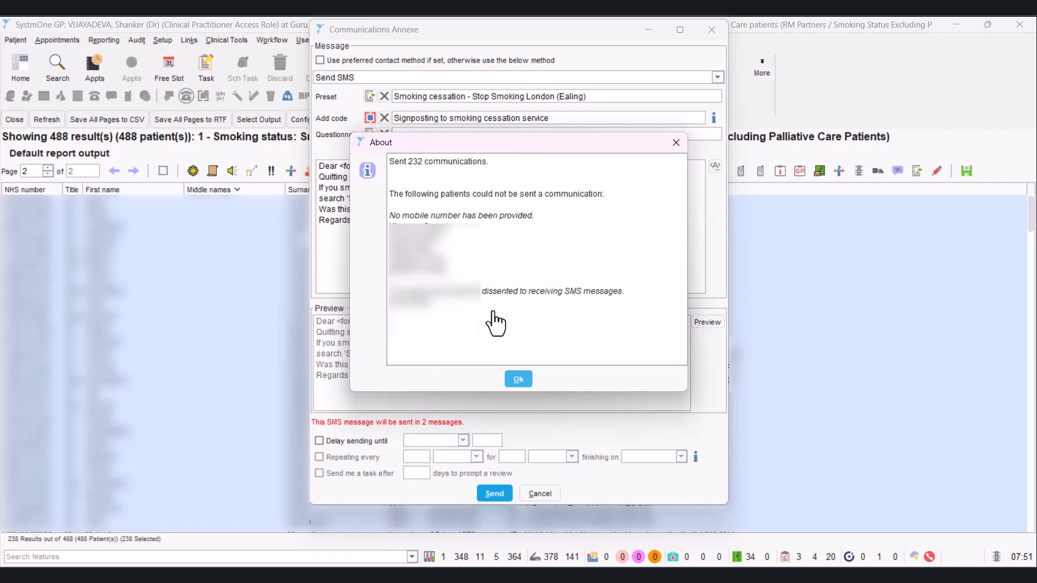
pyautogui.click(517, 381)
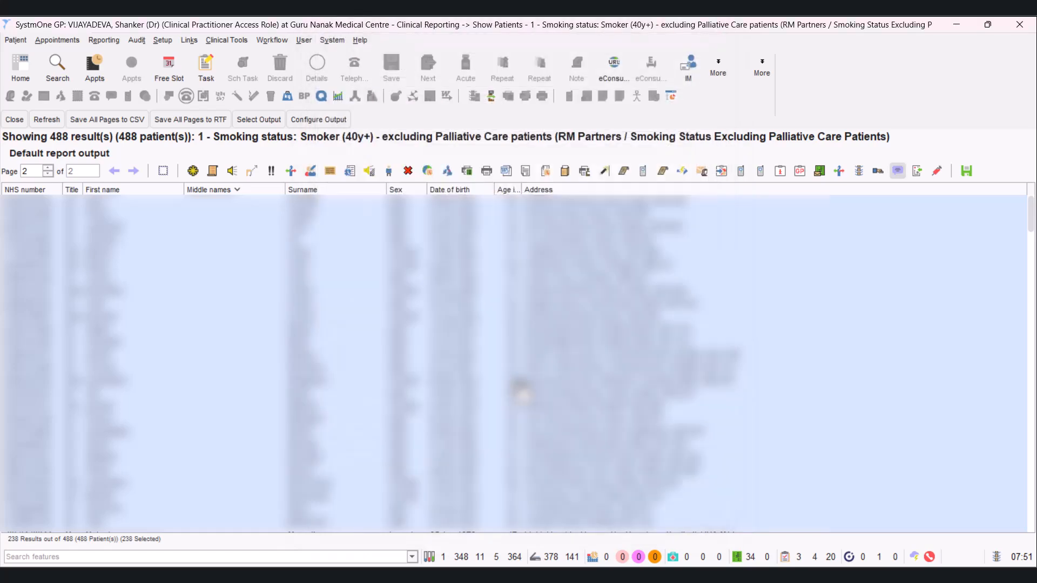
pyautogui.click(15, 120)
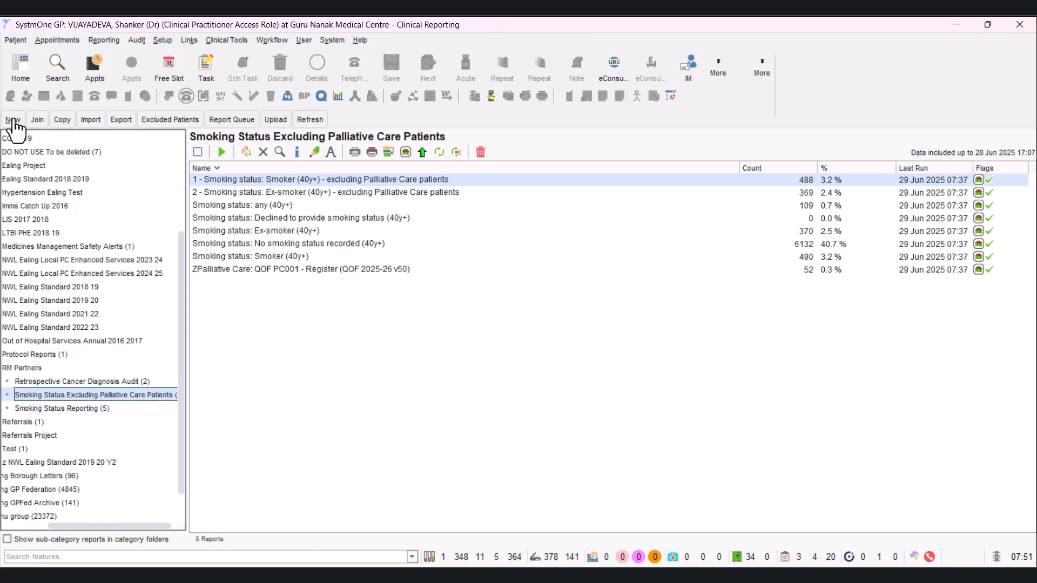